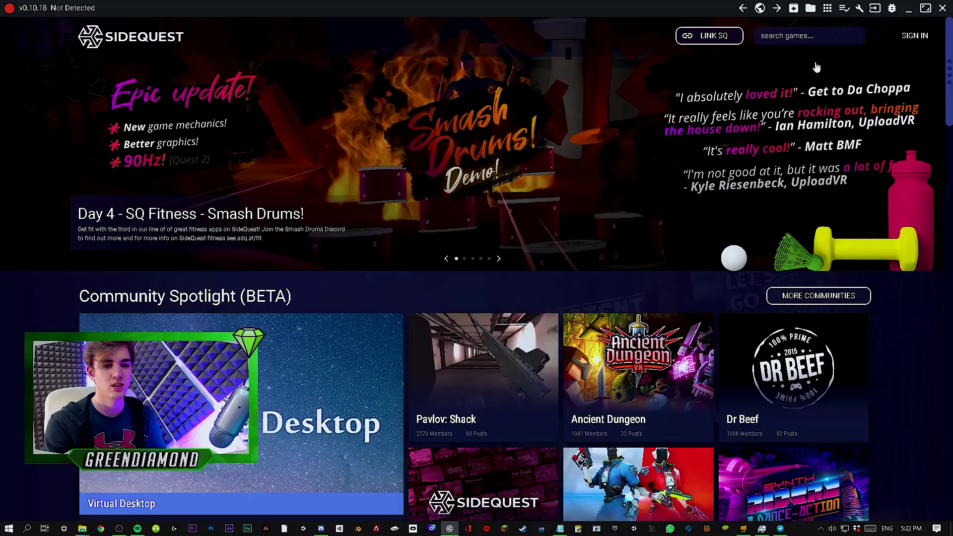
# - Open the headset settings page and review its performance and video capture options
pyautogui.click(861, 10)
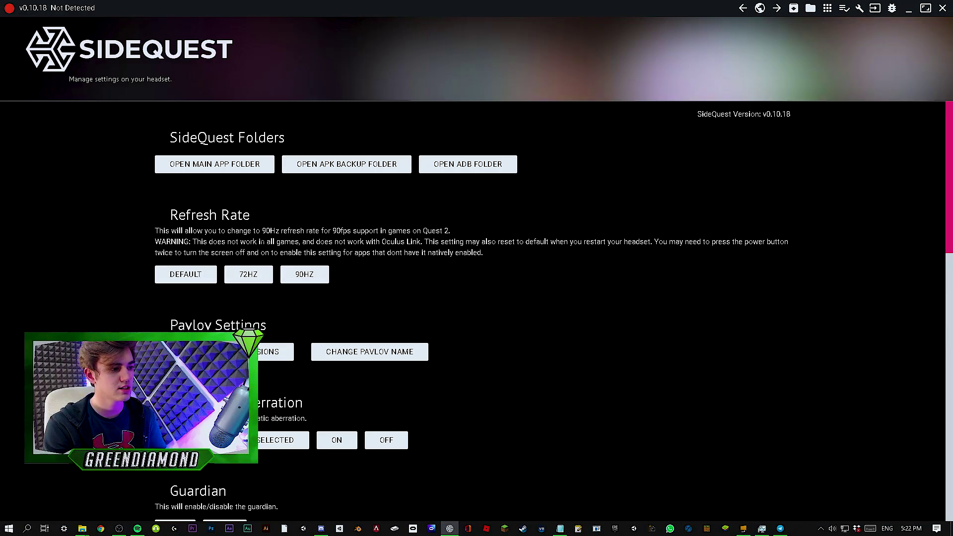
pyautogui.scroll(-10, 110, 290)
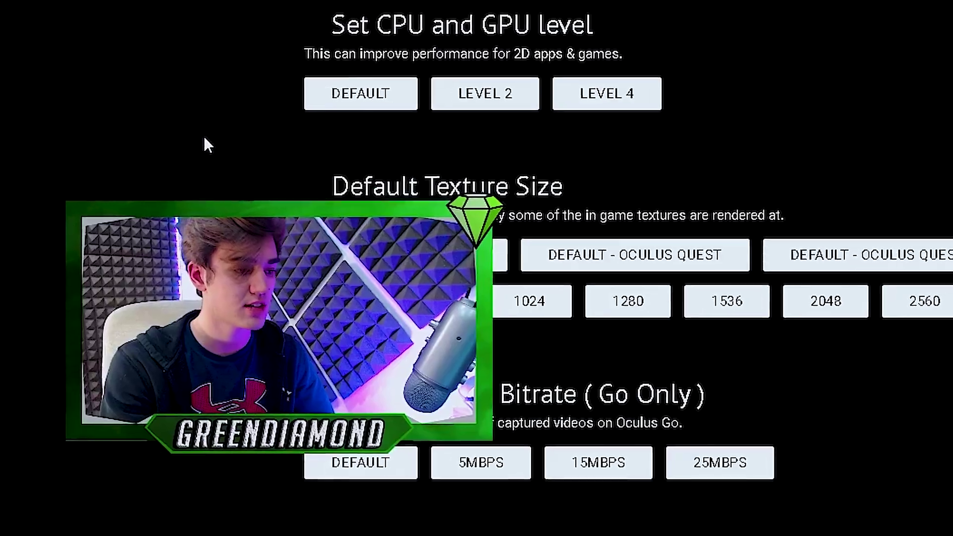
pyautogui.scroll(4, 101, 301)
pyautogui.scroll(-3, 101, 302)
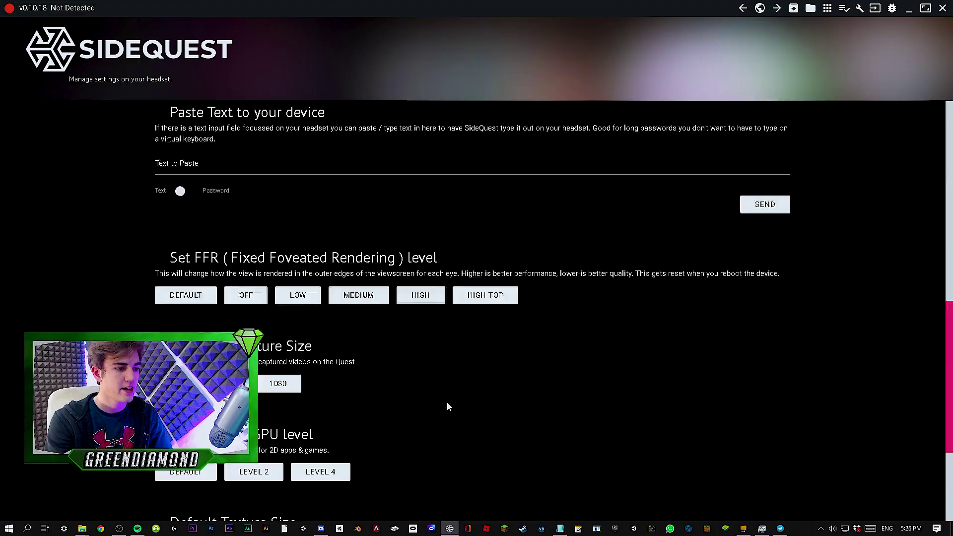
pyautogui.scroll(8, 447, 403)
pyautogui.scroll(2, 451, 406)
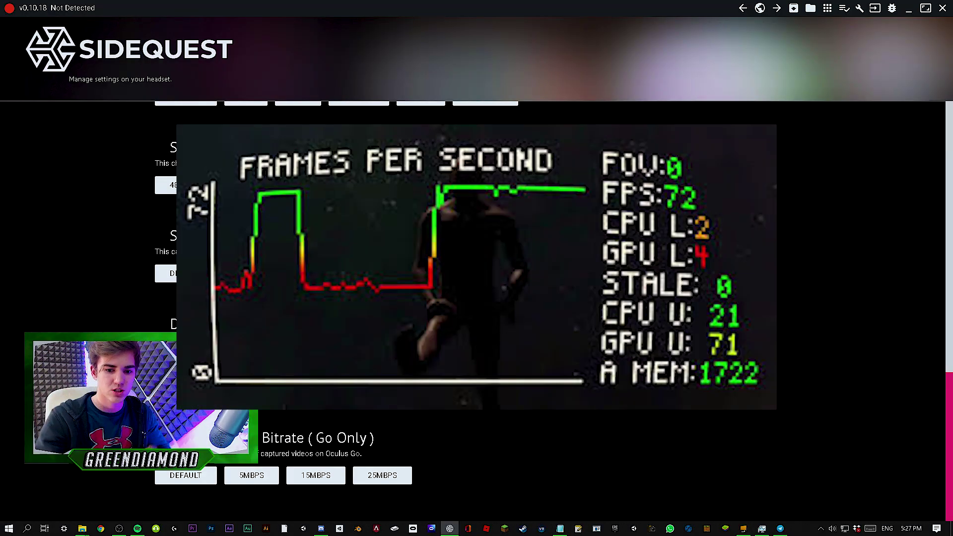
pyautogui.click(762, 528)
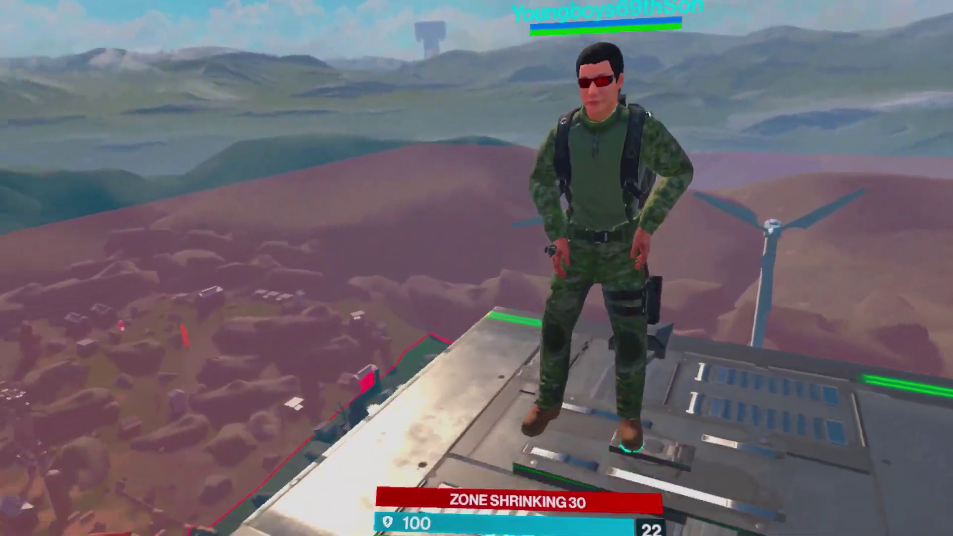
pyautogui.press('w')
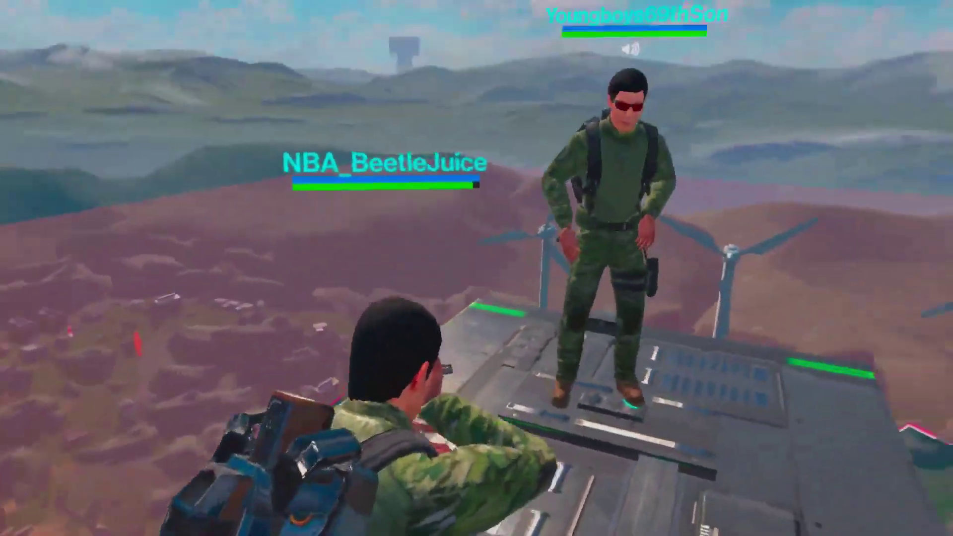
pyautogui.press('w')
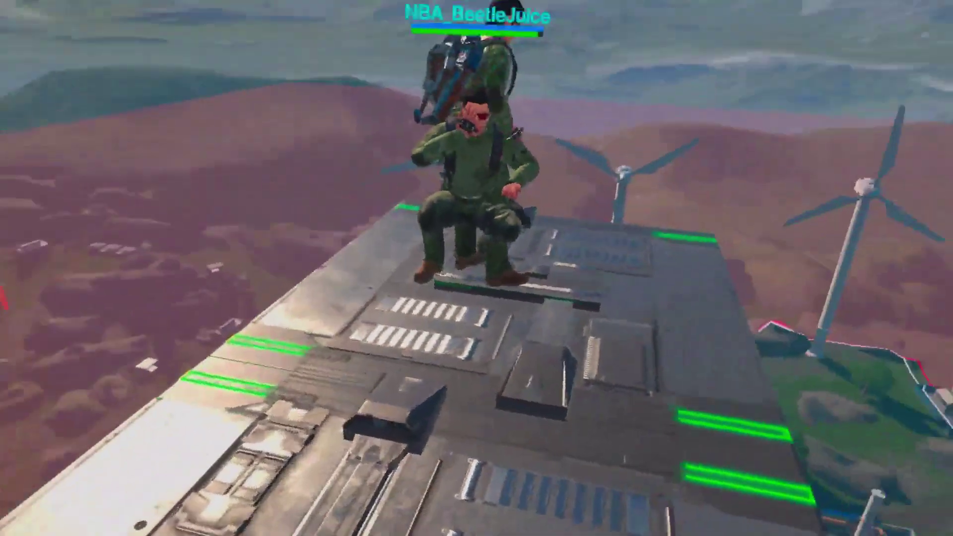
pyautogui.press('Tab')
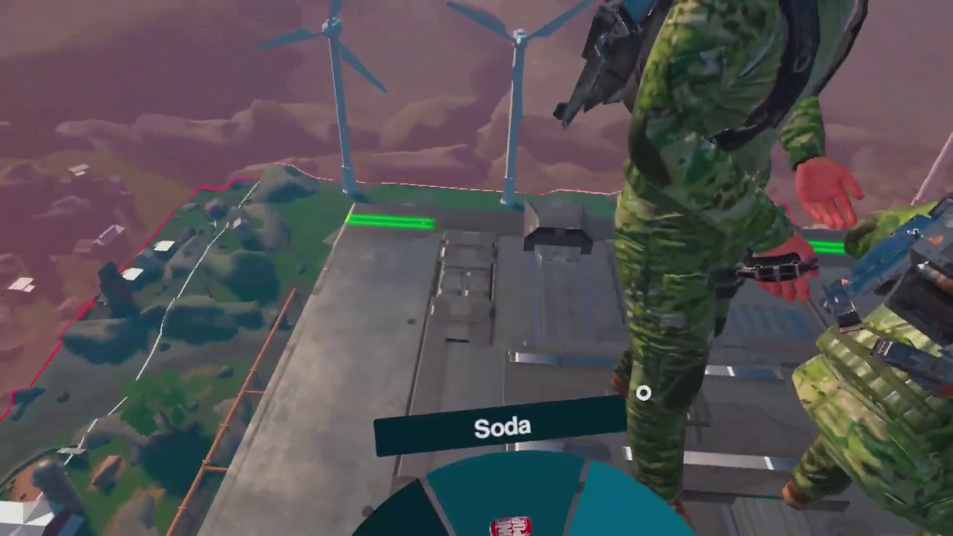
pyautogui.press('Tab')
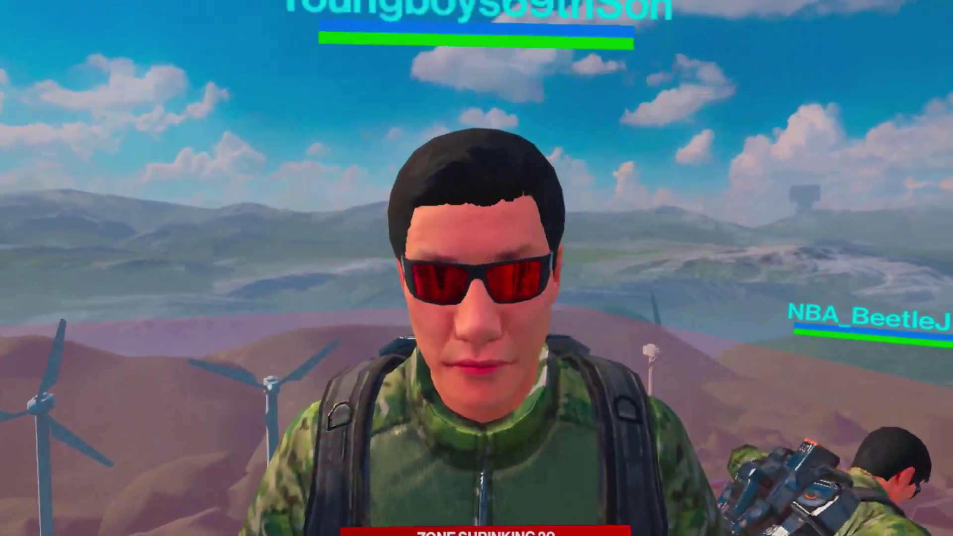
pyautogui.press('w')
pyautogui.press('w')
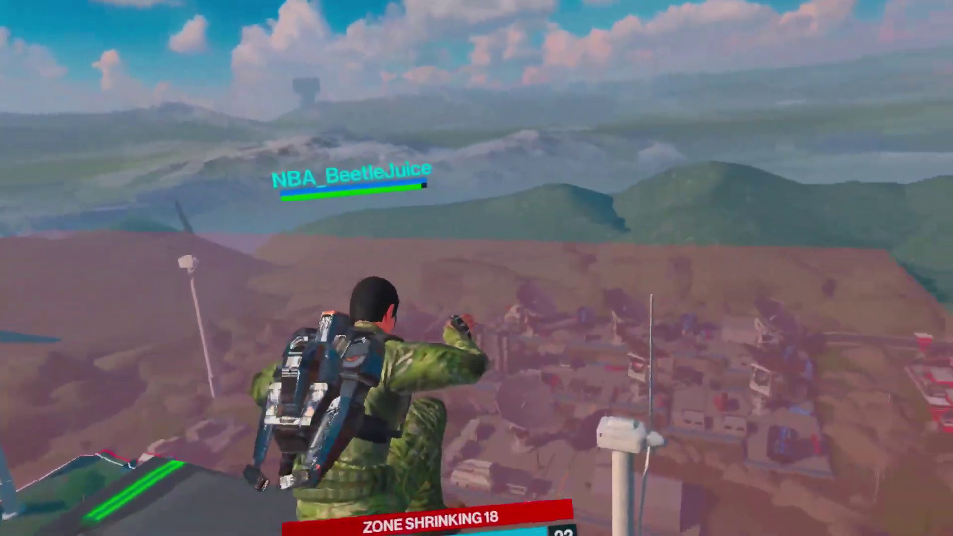
pyautogui.press('w')
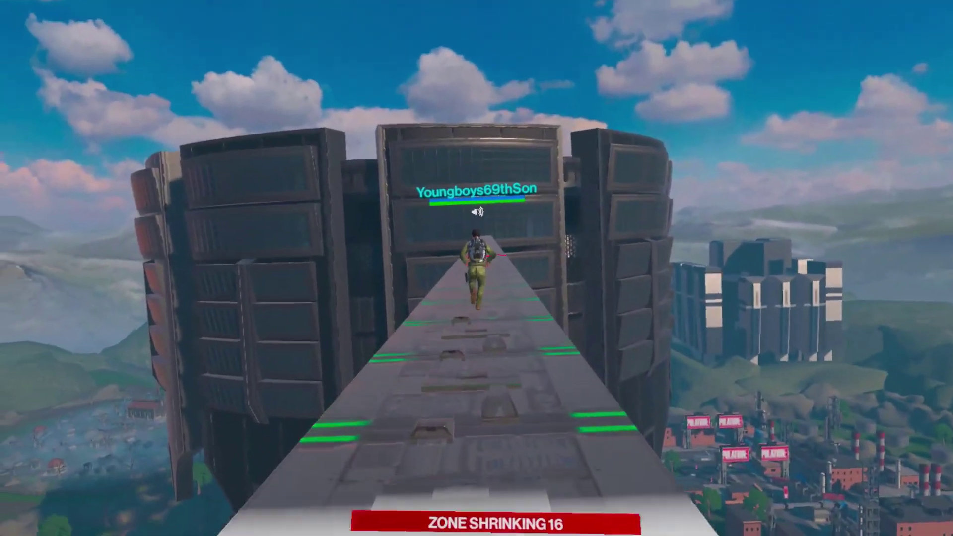
pyautogui.press('1')
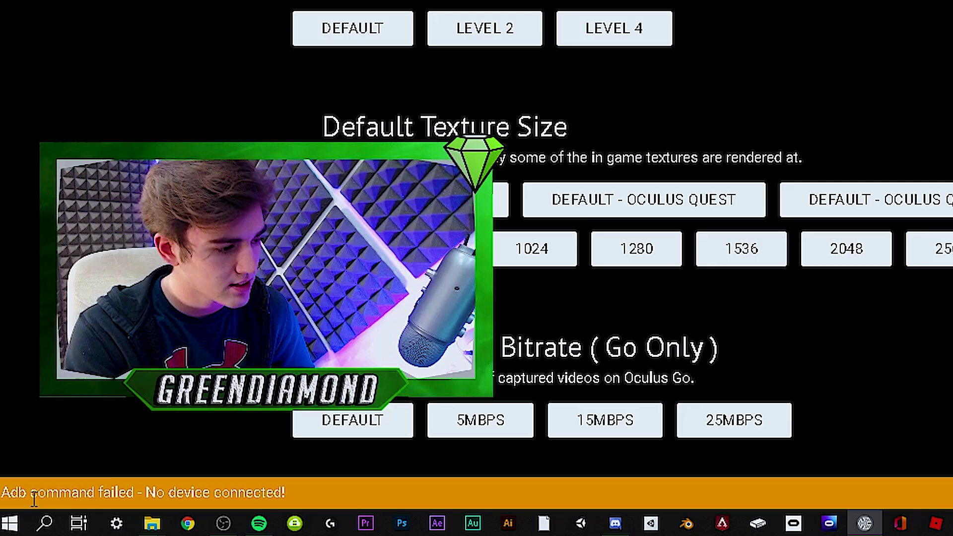
pyautogui.moveTo(30, 485); pyautogui.dragTo(216, 485)
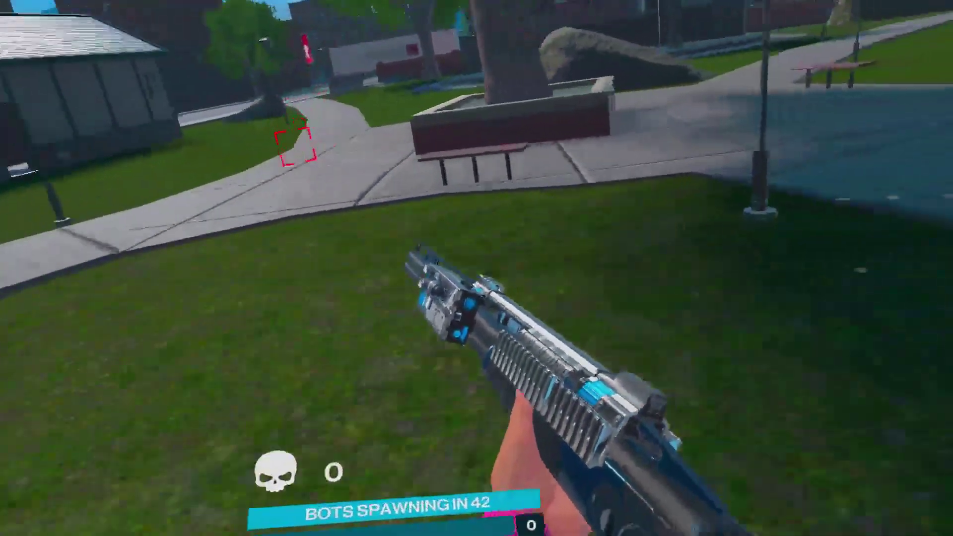
pyautogui.press('super')
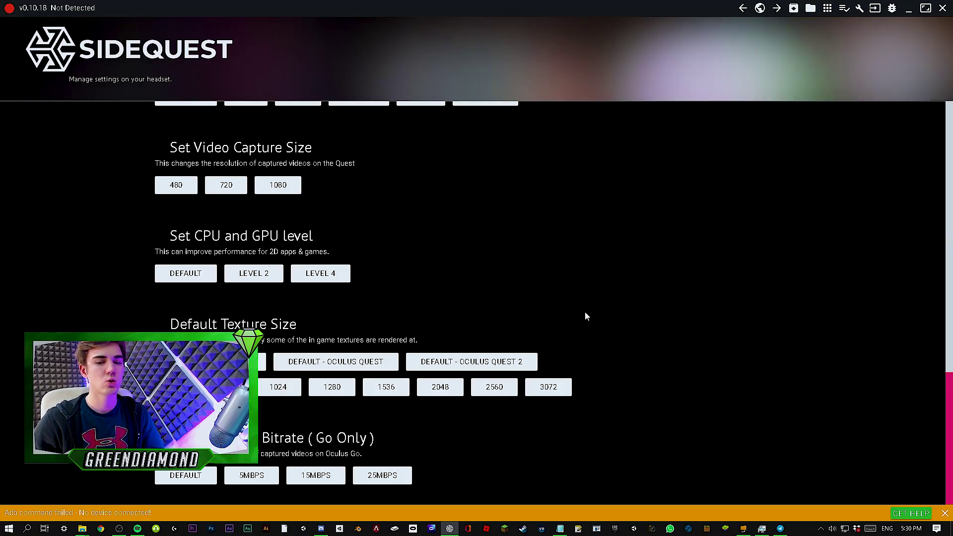
# - Examine the description and available levels of the Fixed Foveated Rendering setting
pyautogui.scroll(8, 586, 313)
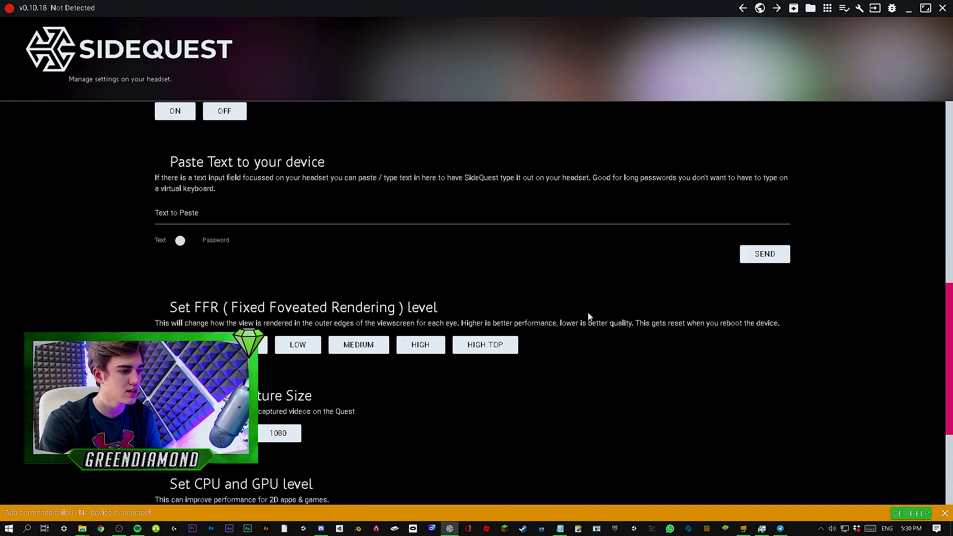
pyautogui.scroll(-3, 587, 314)
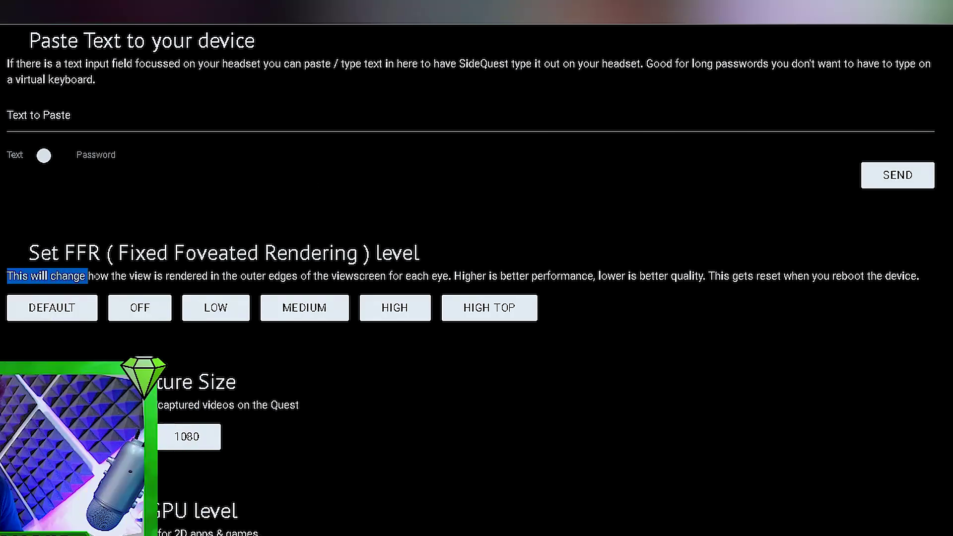
pyautogui.moveTo(87, 276); pyautogui.dragTo(163, 276)
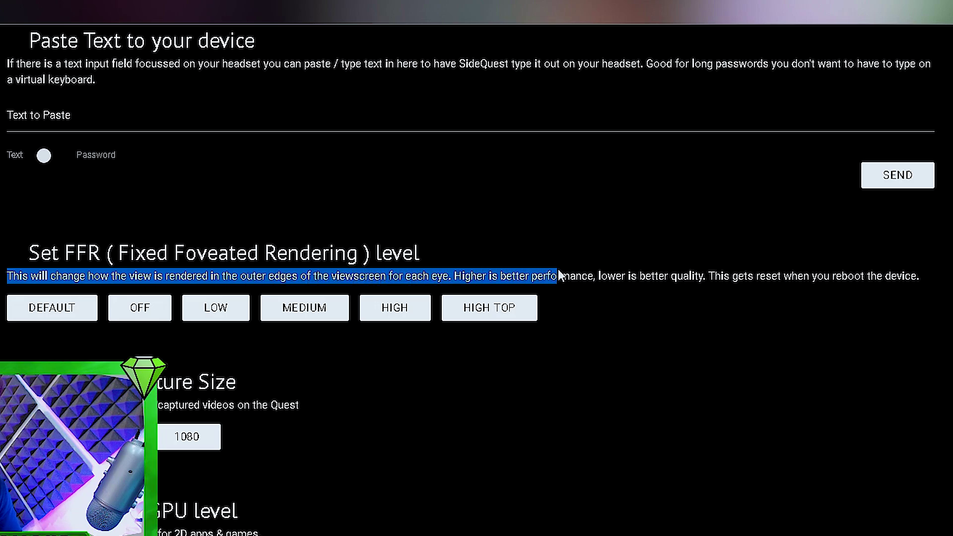
pyautogui.click(560, 276)
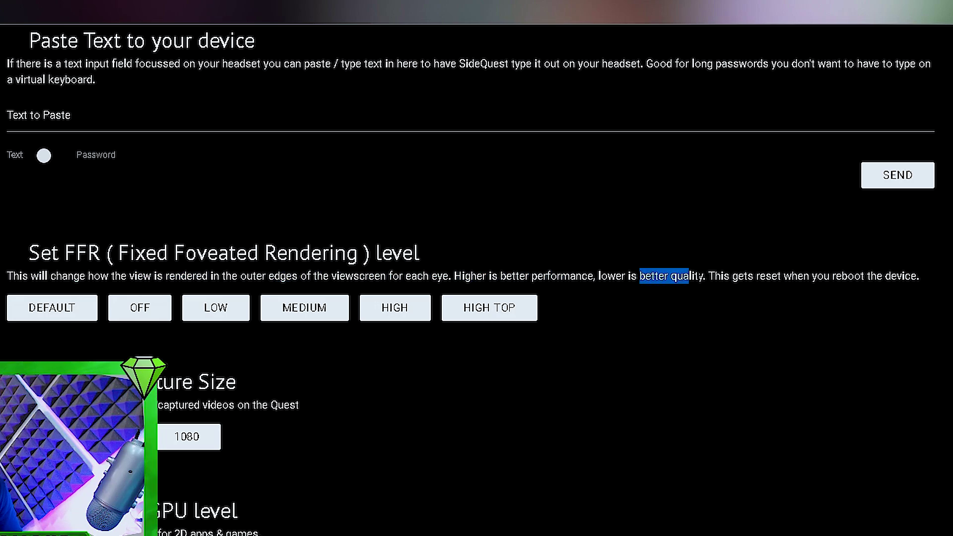
pyautogui.click(405, 345)
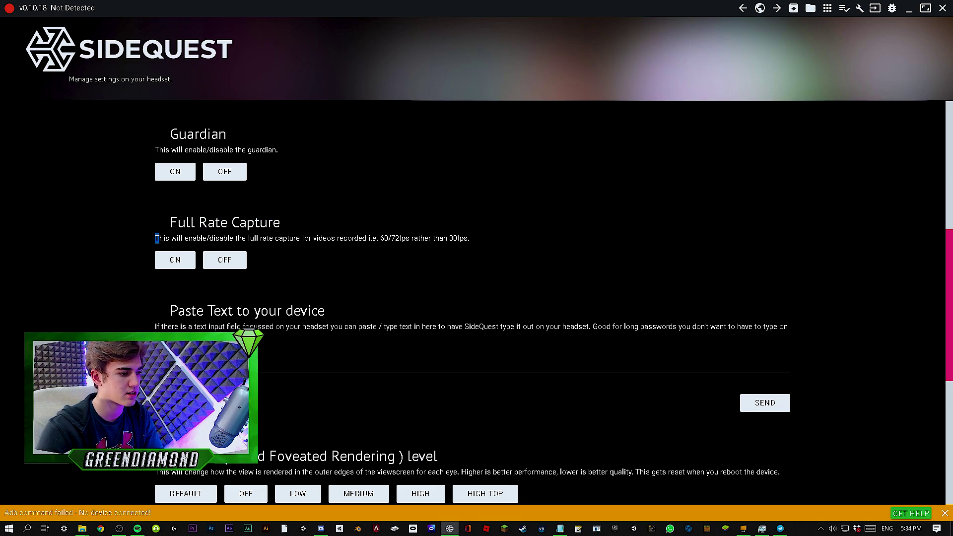
# - Read the Full Rate Capture description and choose 1080 as the video capture size
pyautogui.moveTo(152, 237); pyautogui.dragTo(189, 239)
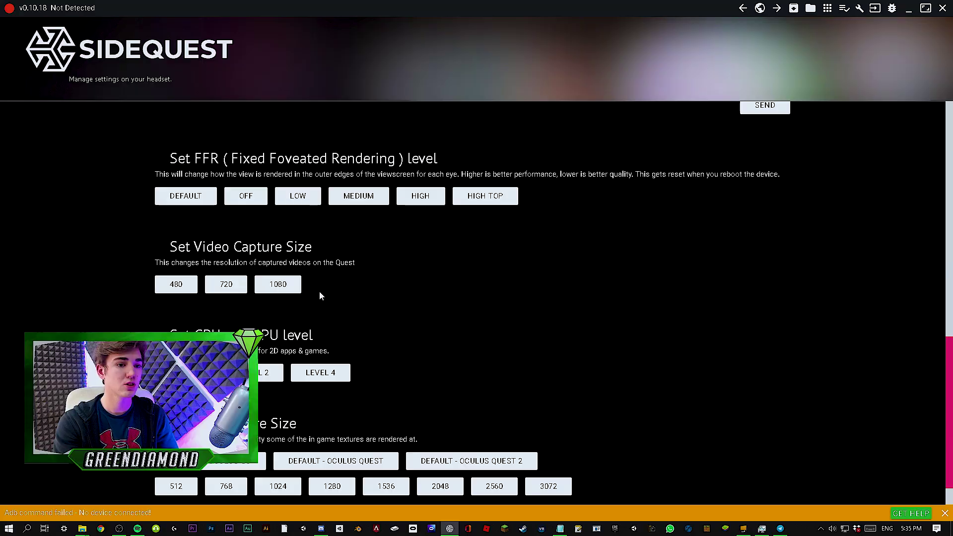
pyautogui.click(290, 286)
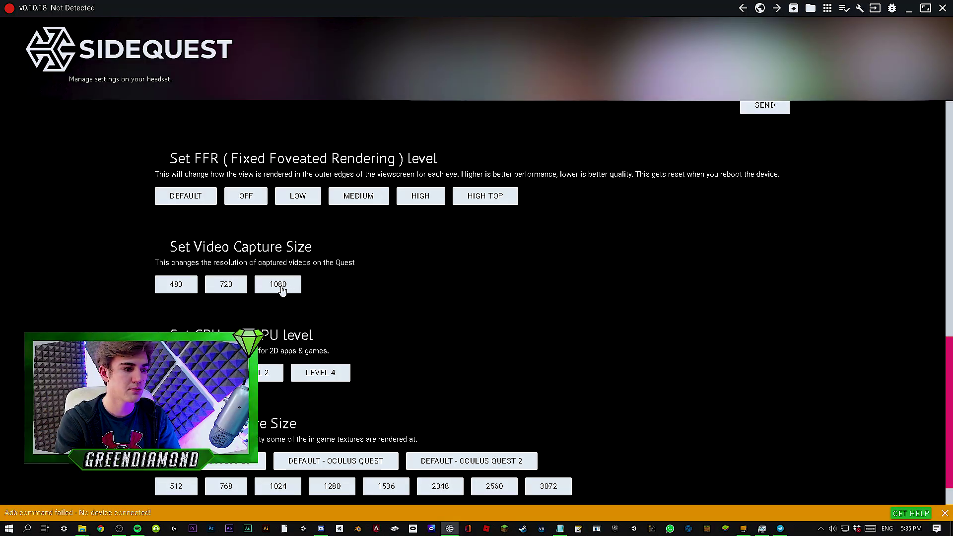
pyautogui.scroll(6, 313, 303)
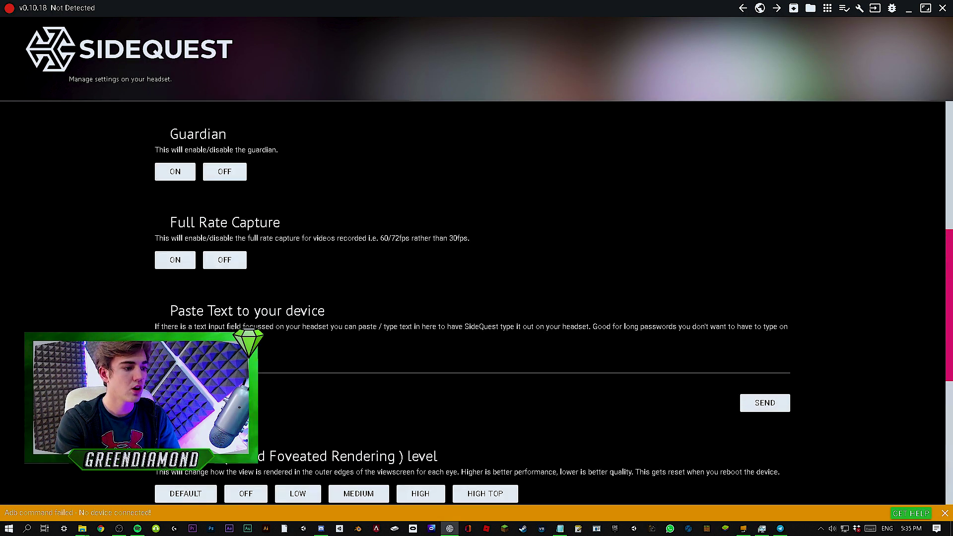
pyautogui.scroll(3, 267, 248)
pyautogui.scroll(-2, 268, 249)
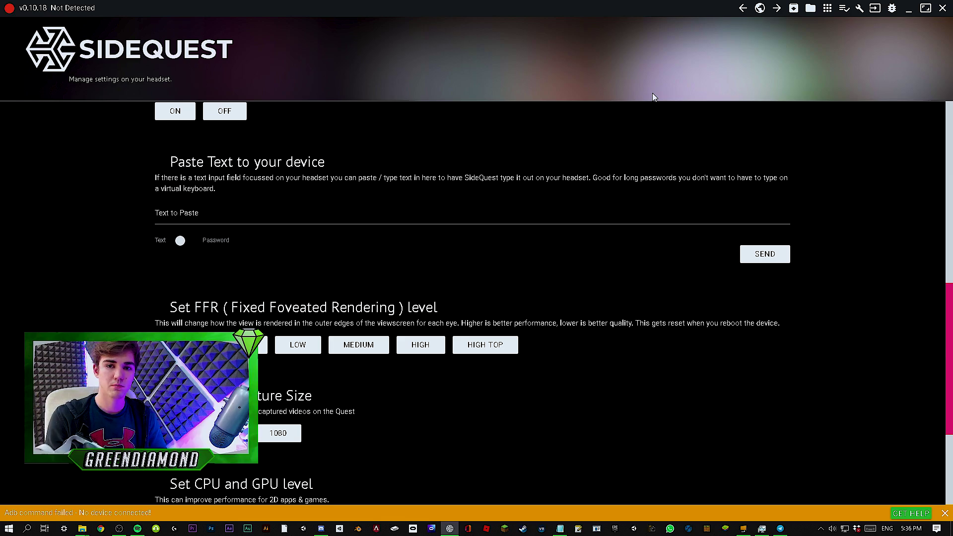
# - Start streaming the headset's view with the crop set to 2680:1440:900:50 in the stream options
pyautogui.click(759, 15)
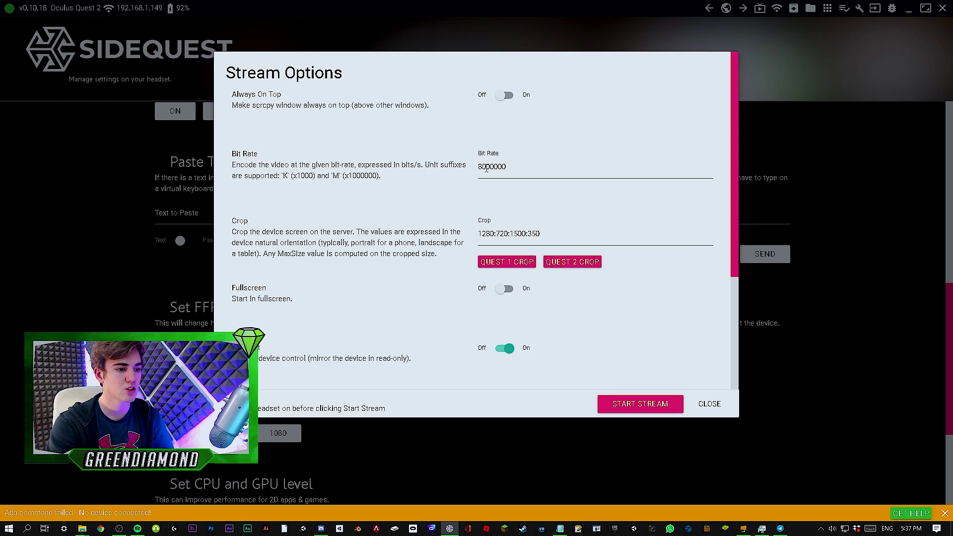
pyautogui.scroll(-1, 431, 196)
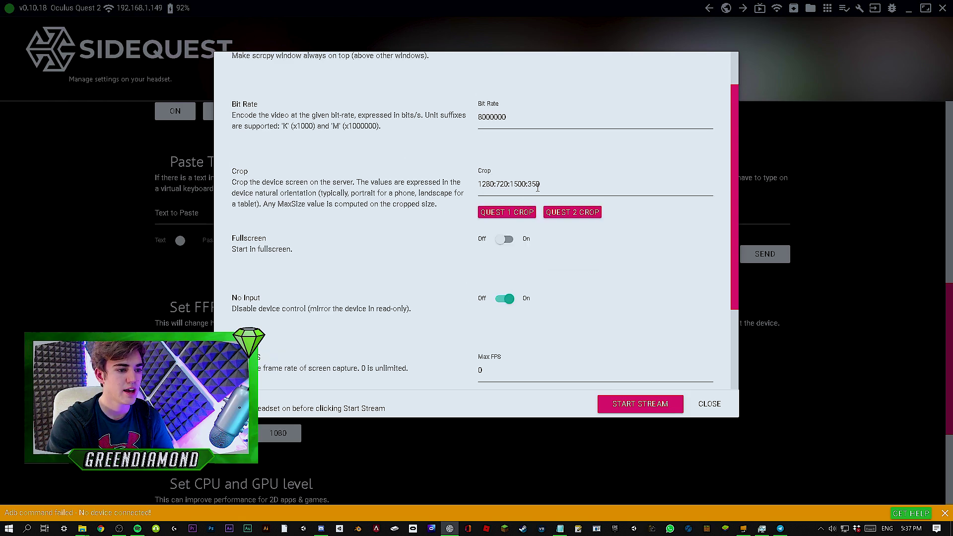
pyautogui.moveTo(538, 188); pyautogui.dragTo(481, 188)
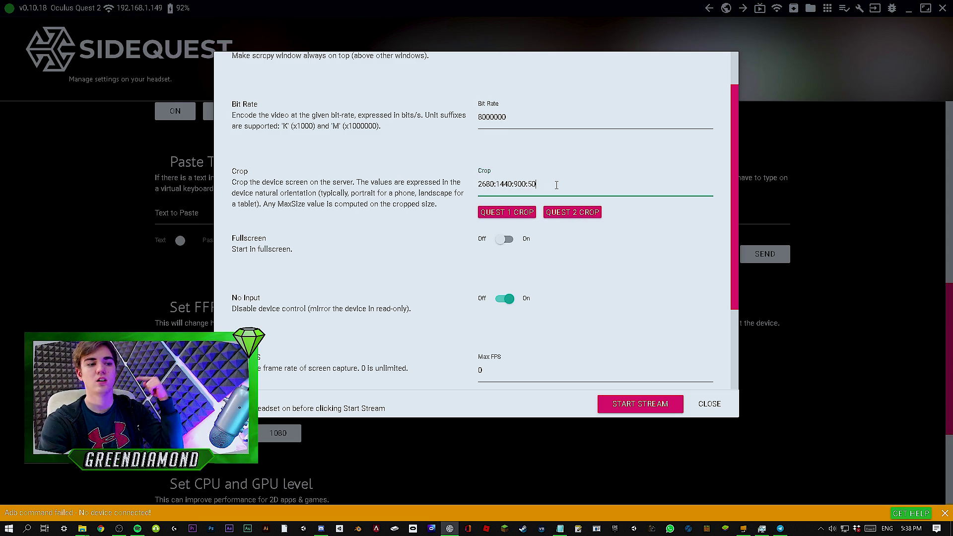
pyautogui.scroll(-2, 499, 322)
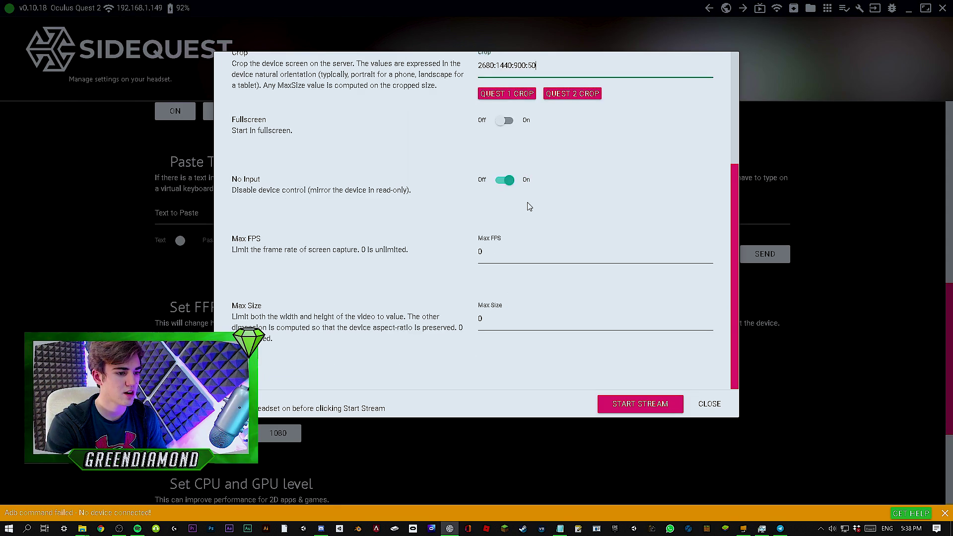
pyautogui.scroll(3, 552, 245)
pyautogui.click(643, 407)
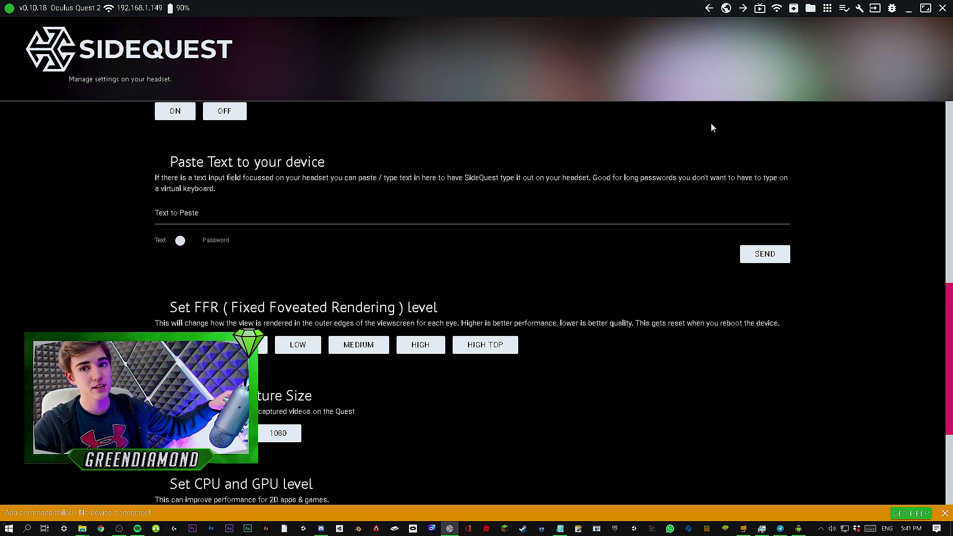
# - Open the VideoShots folder inside the headset's Oculus folder and look through the recordings
pyautogui.click(811, 9)
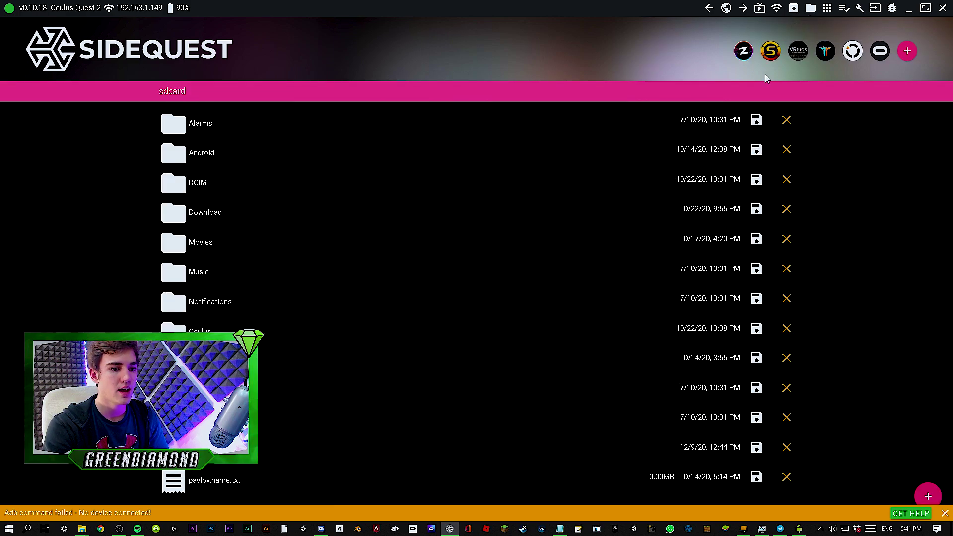
pyautogui.click(198, 337)
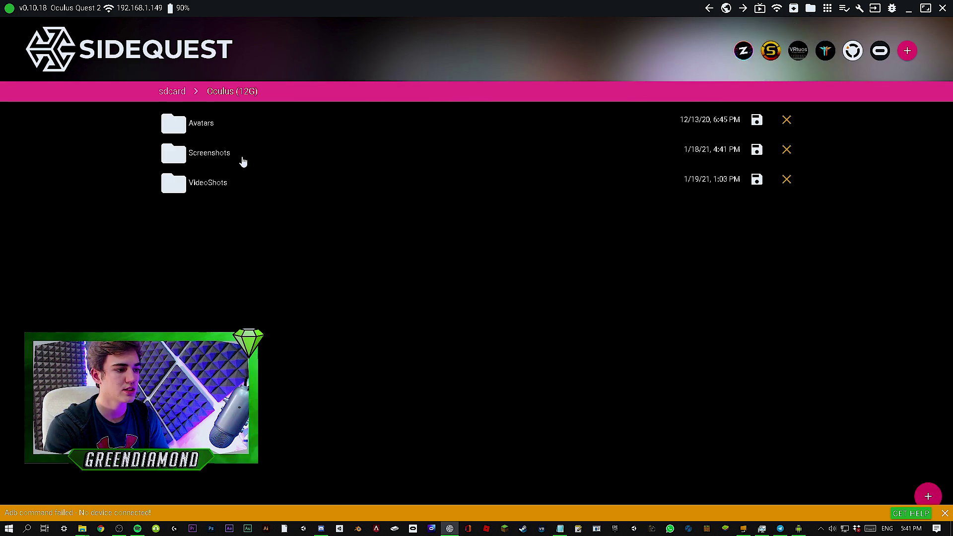
pyautogui.click(233, 184)
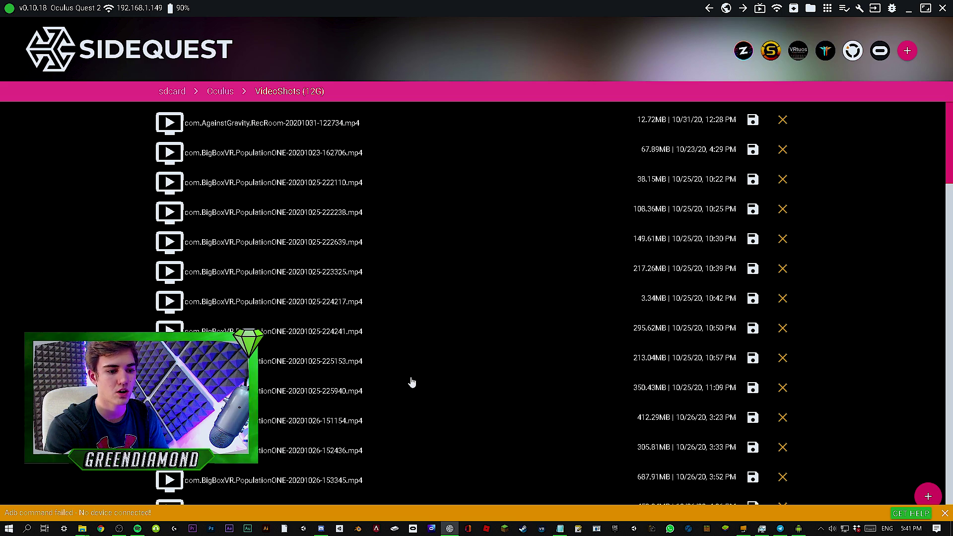
pyautogui.scroll(-20, 412, 382)
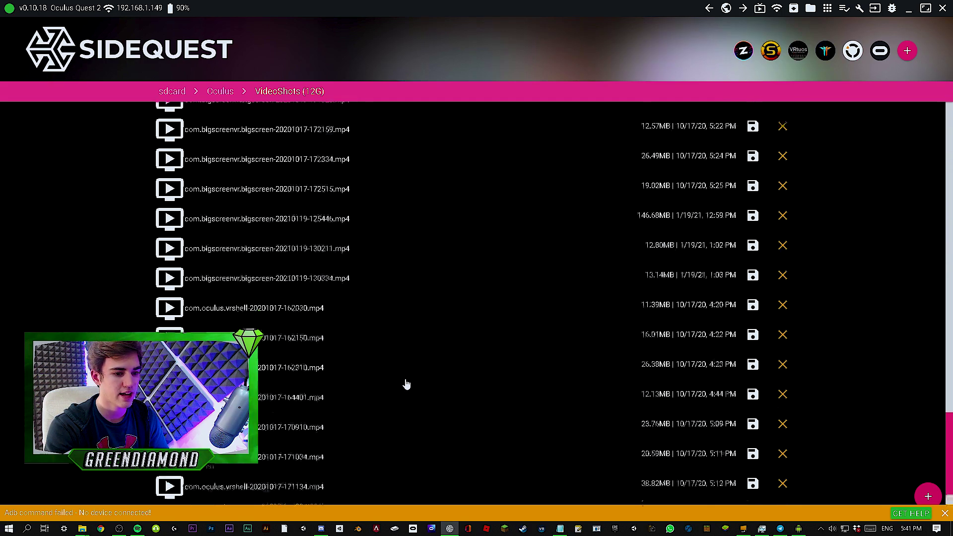
pyautogui.scroll(20, 406, 383)
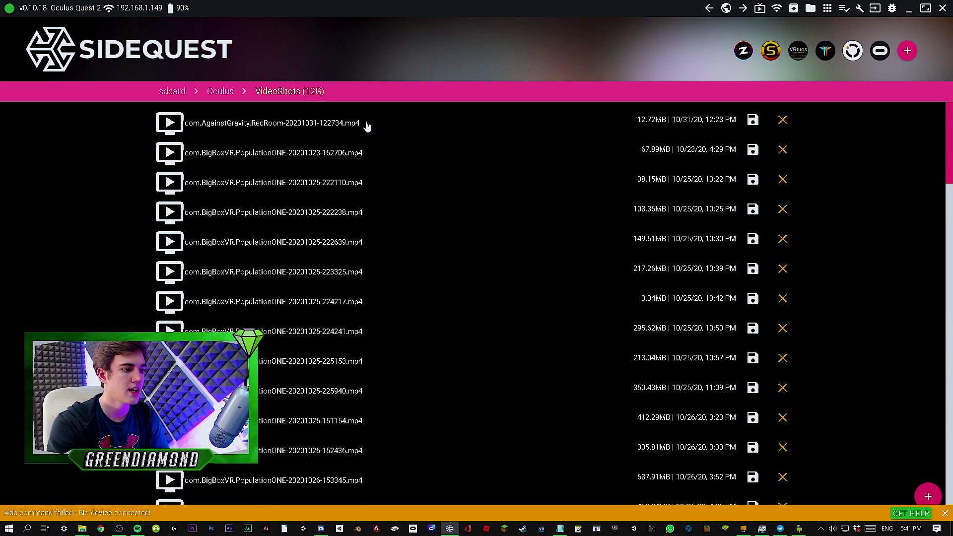
# - Select com.AgainstGravity.RecRoom-20201031-122734.mp4 for saving to the PC, with the Pop one folder as the save location
pyautogui.click(397, 130)
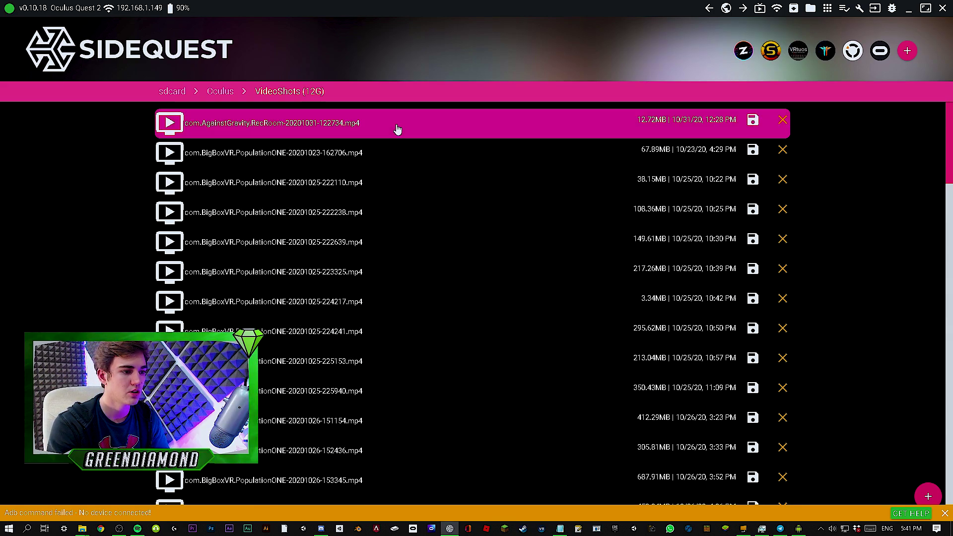
pyautogui.moveTo(931, 462)
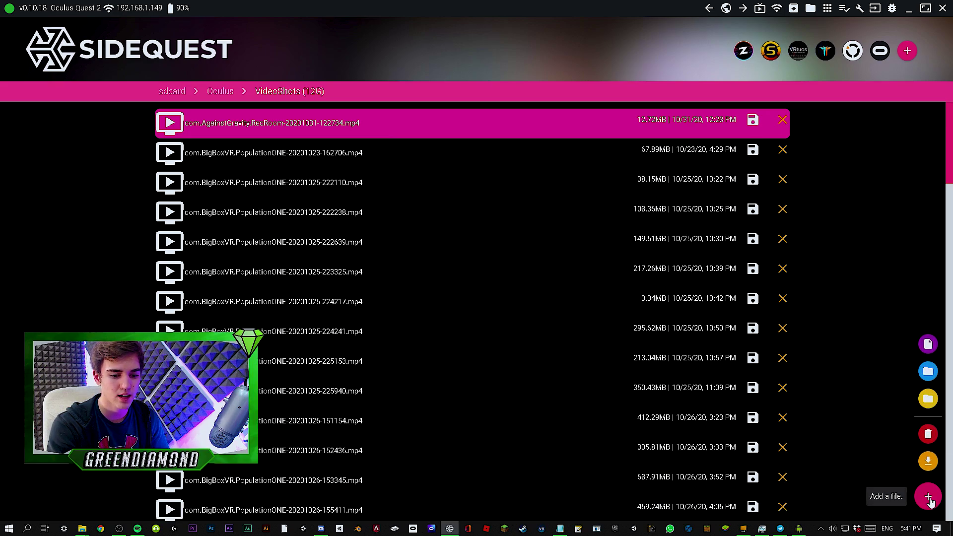
pyautogui.click(928, 462)
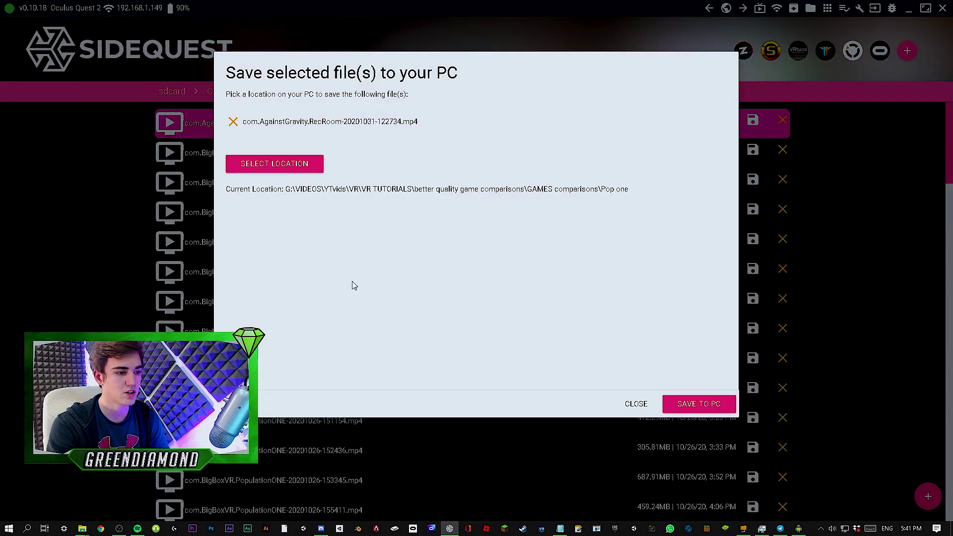
pyautogui.click(290, 165)
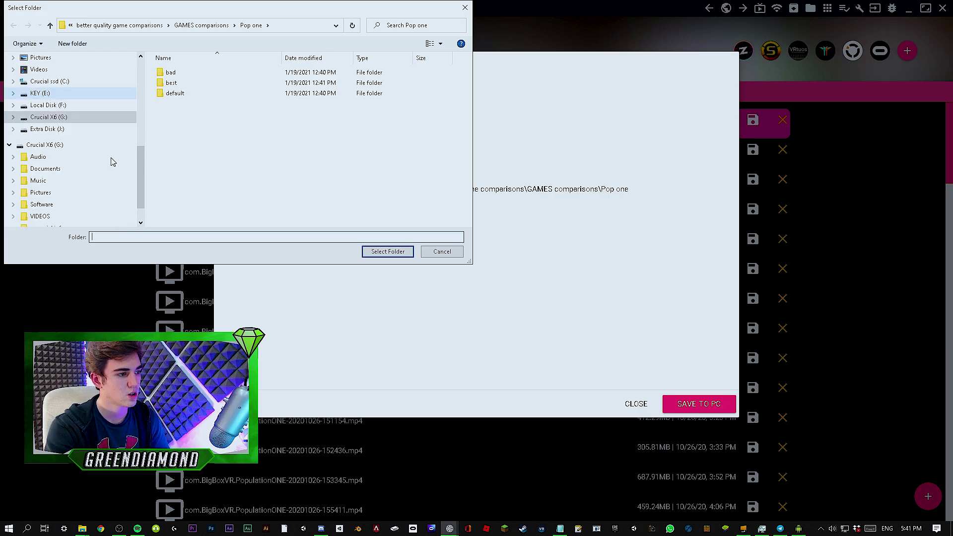
pyautogui.press('Return')
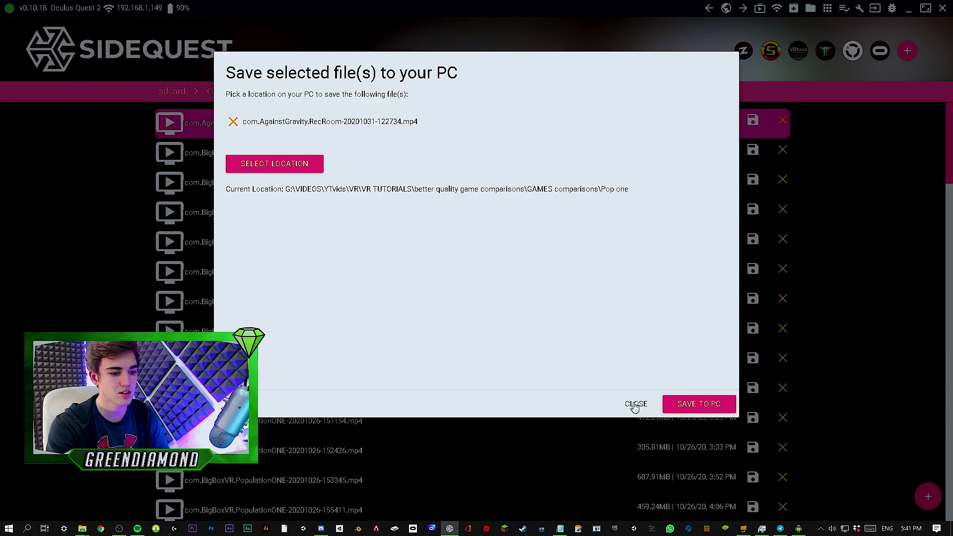